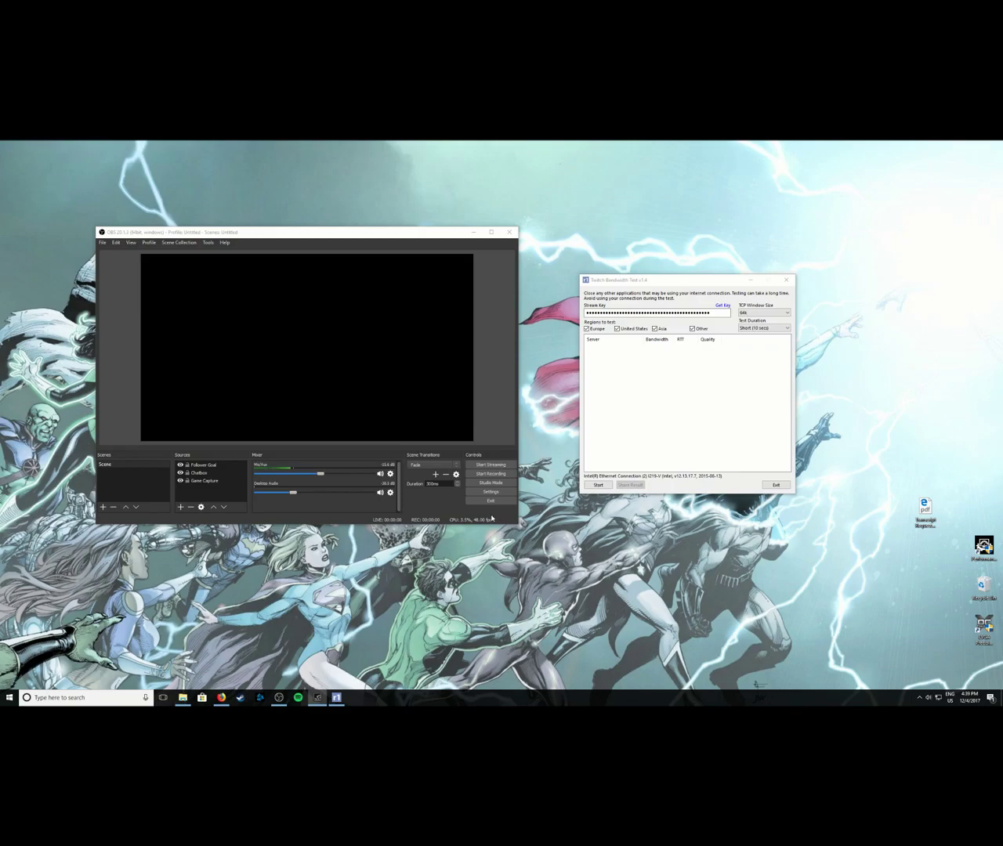
Clear the Asia, Other and Europe checkboxes so only United States is tested, then open OBS settings.
click(691, 285)
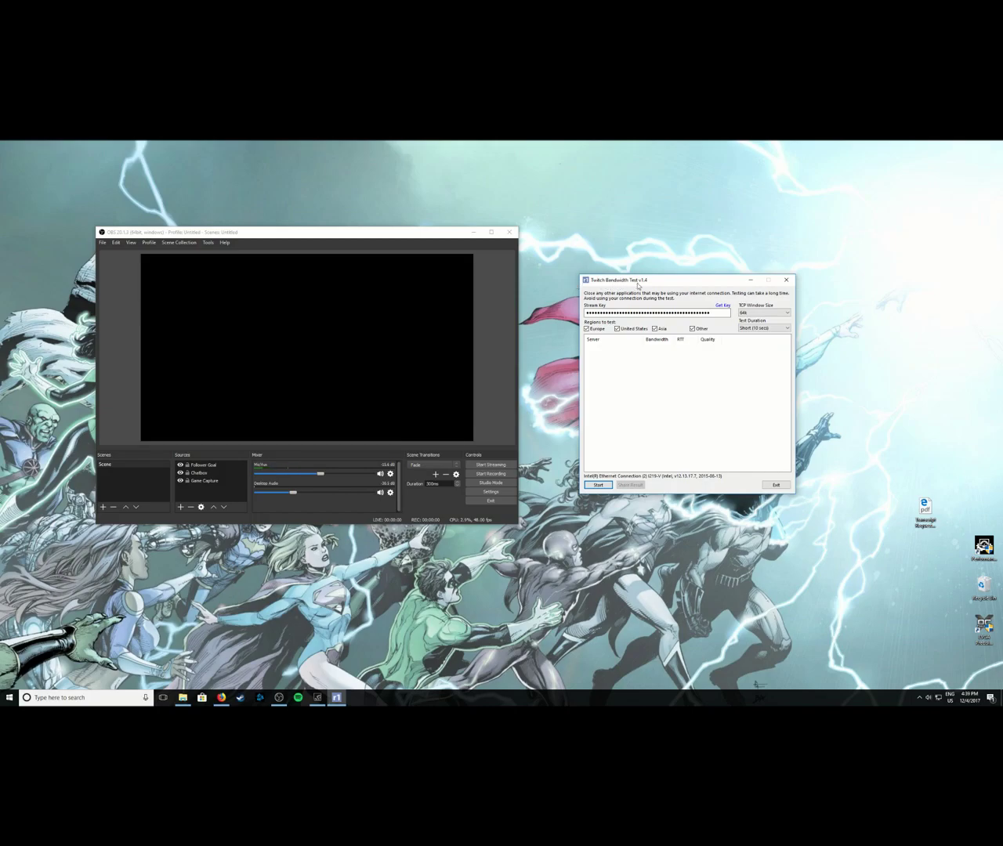
click(655, 329)
click(692, 329)
click(586, 329)
click(491, 491)
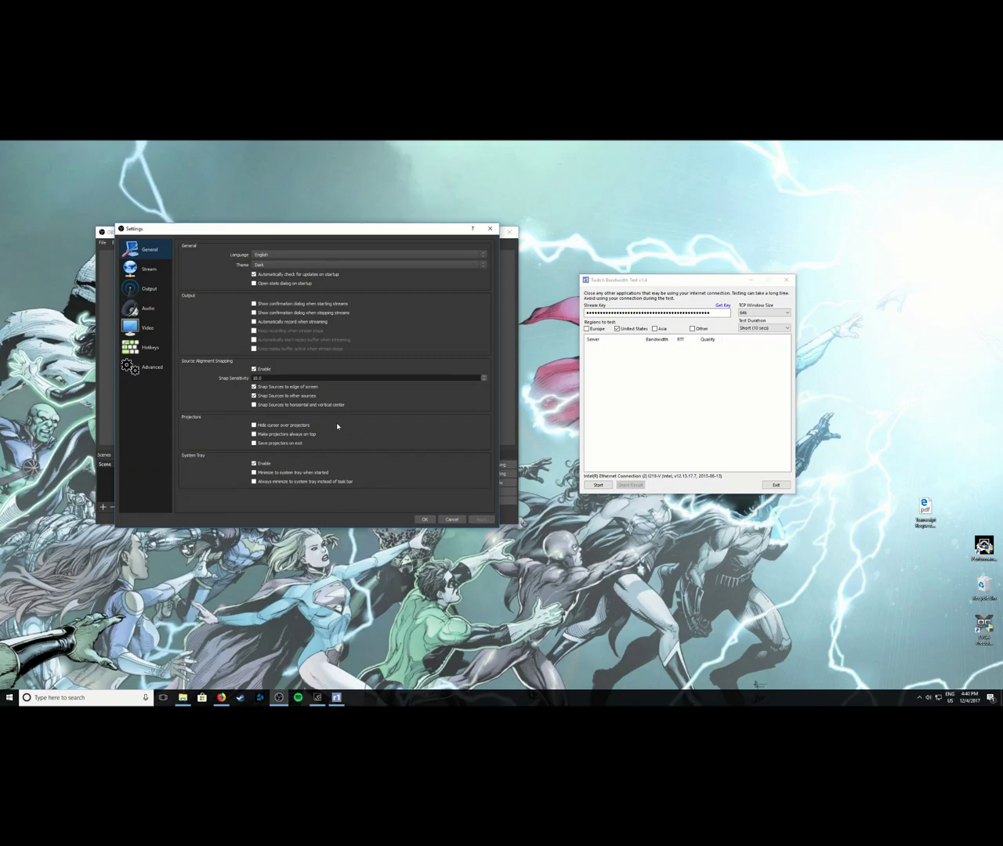
click(149, 270)
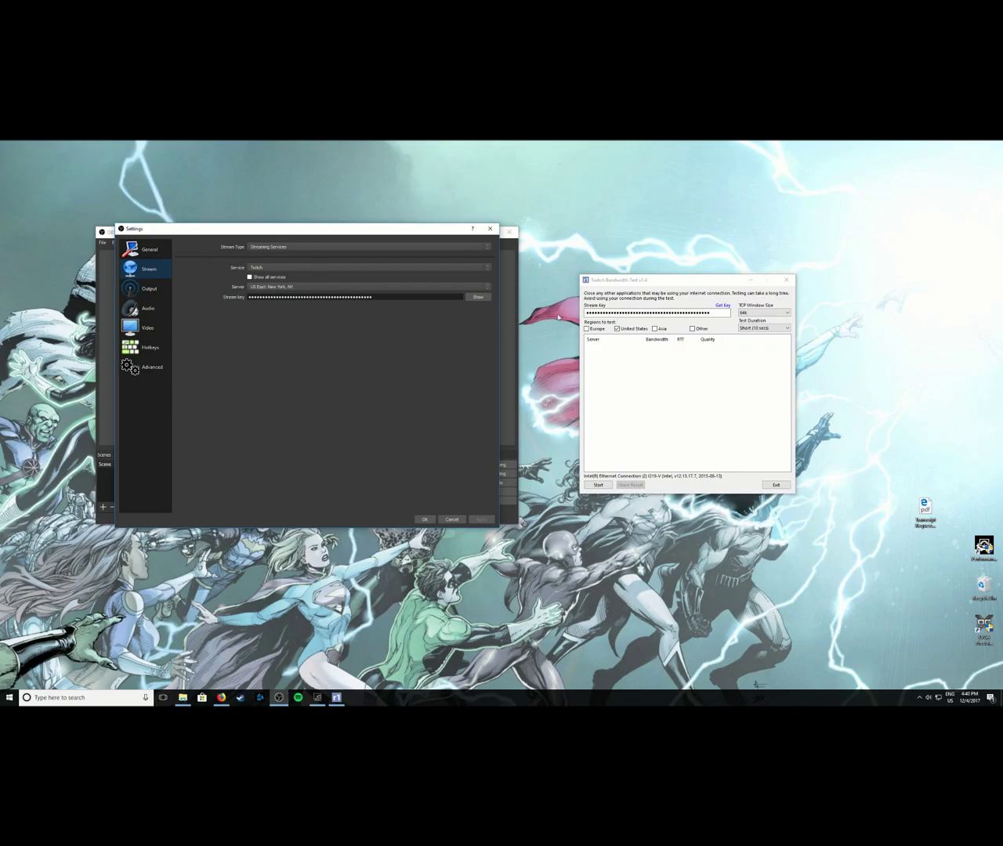
click(701, 396)
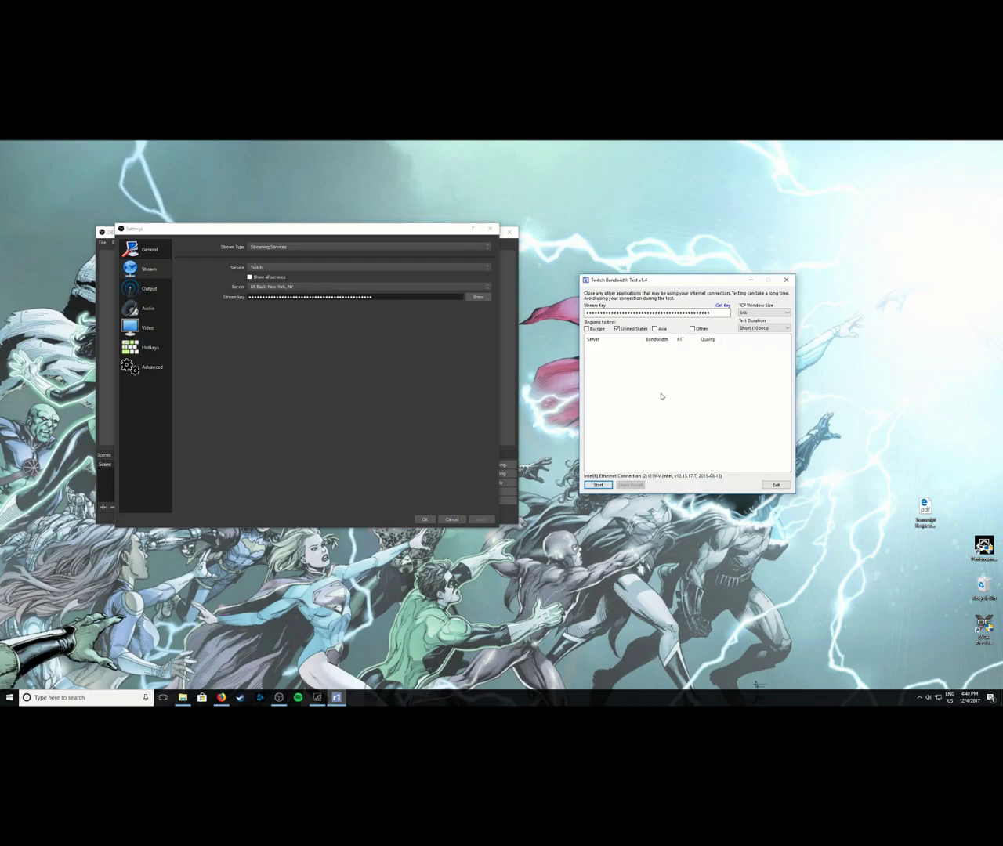
click(504, 406)
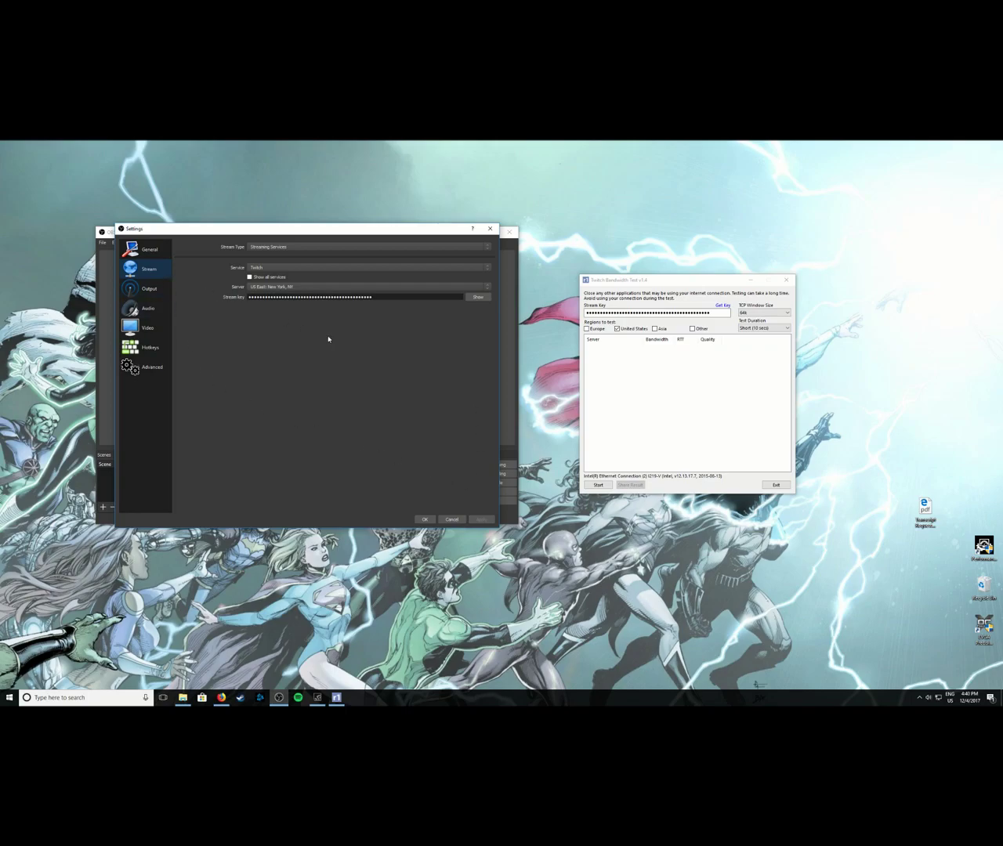
click(421, 519)
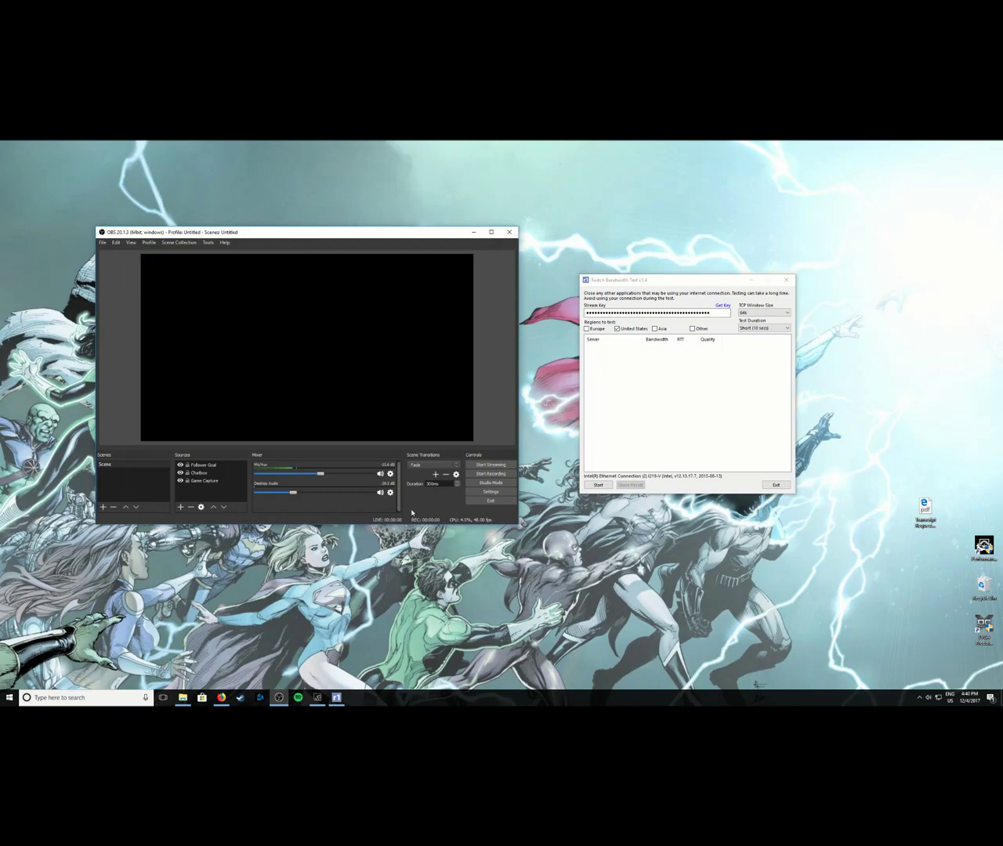